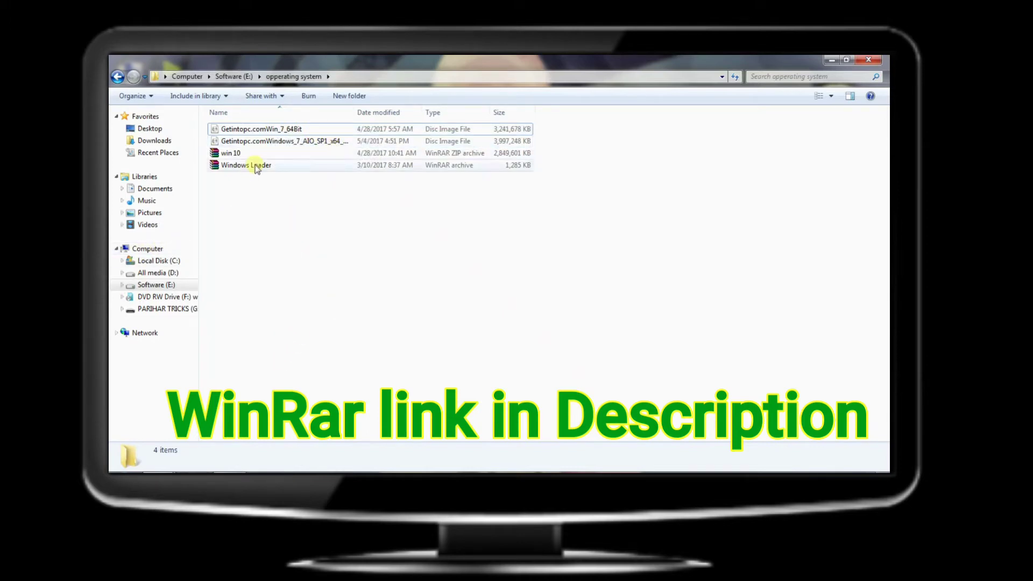
Check the properties of the Getintopc.comWindows_7_AIO_SP1_x64_x86 disc image file in the opperating system folder
click(268, 145)
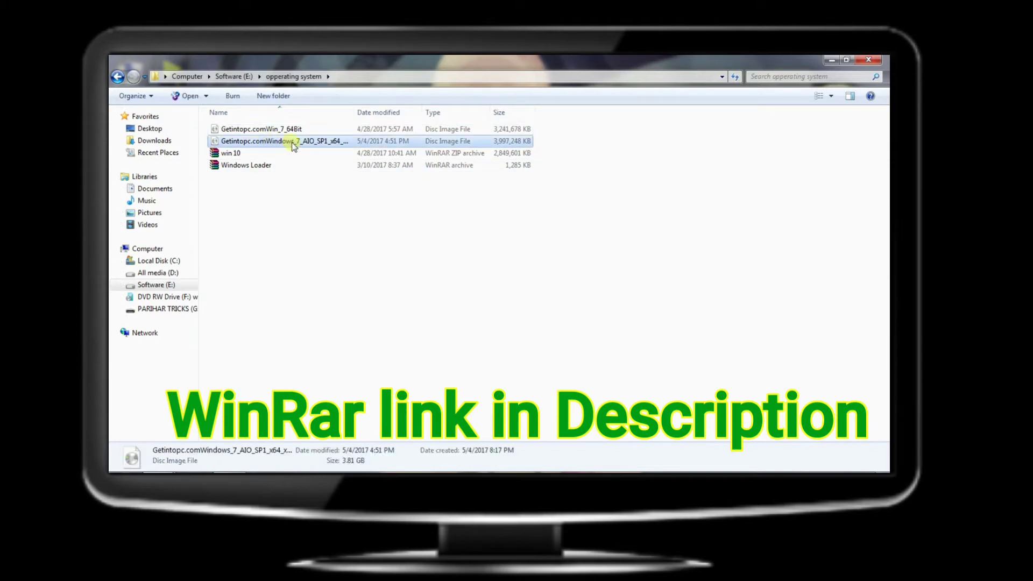
right_click(324, 142)
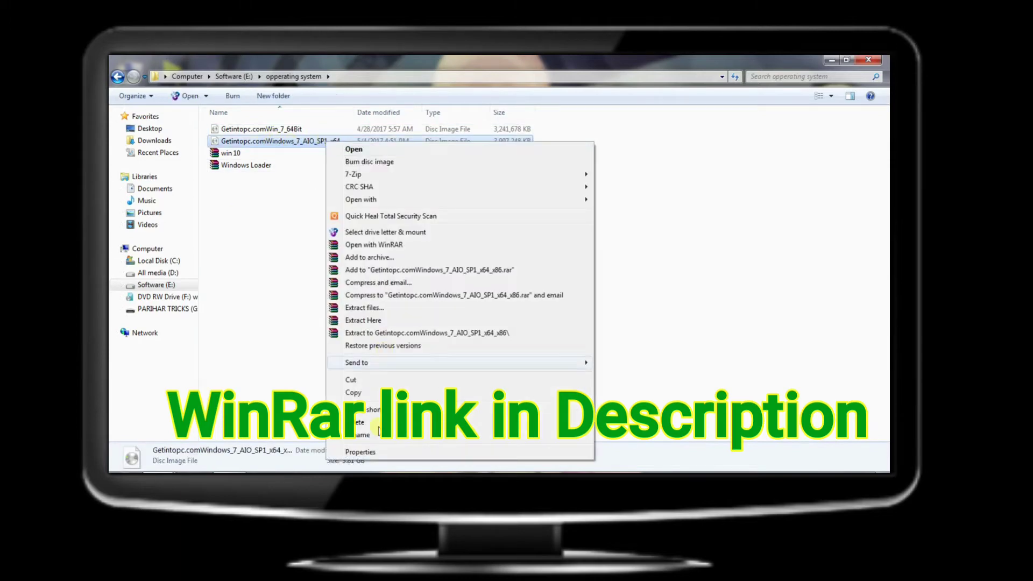
click(361, 452)
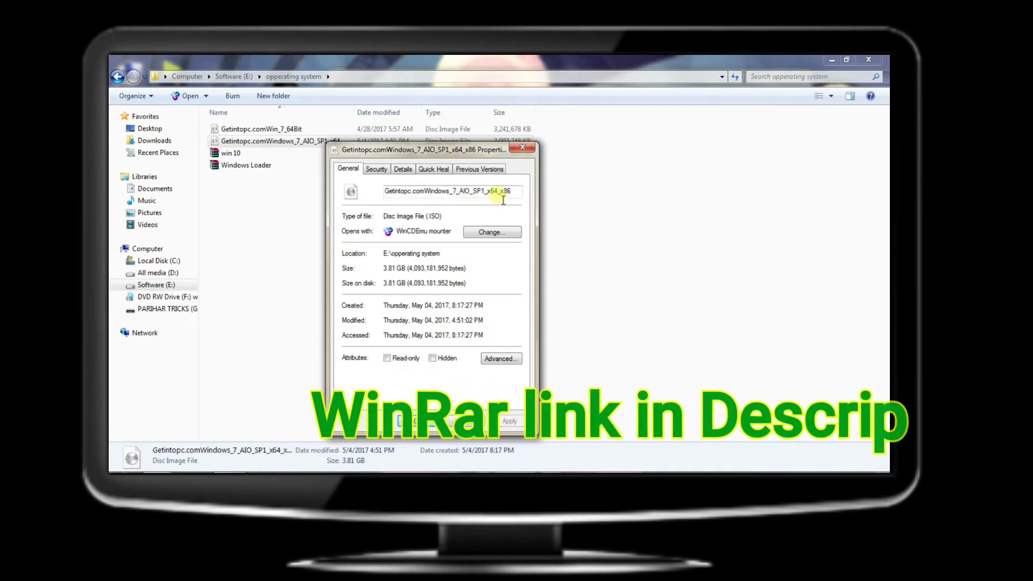
click(526, 147)
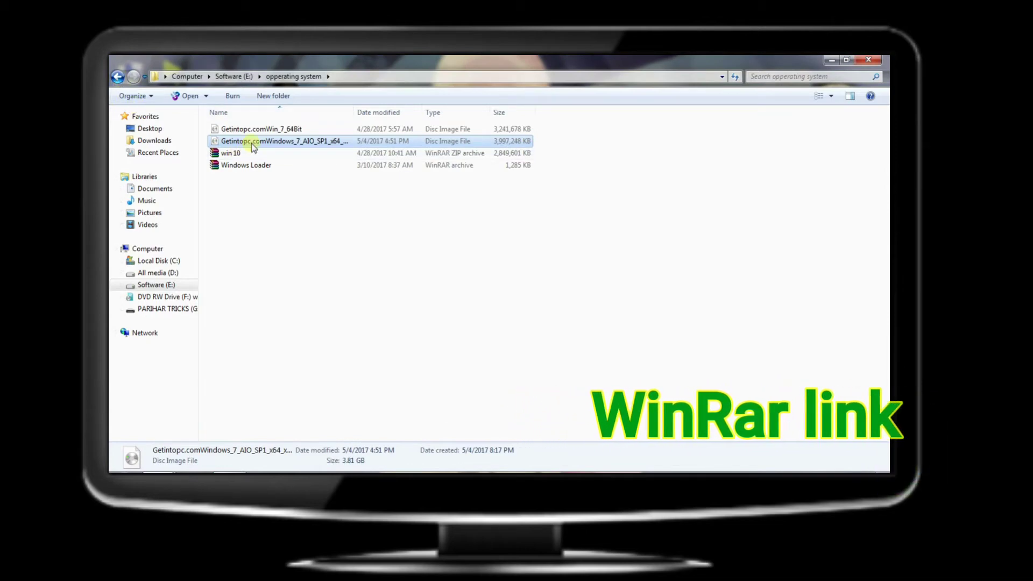
Extract the Getintopc.comWindows_7_AIO_SP1_x64_x86 disc image with WinRAR to the root of the removable drive G:
click(239, 197)
right_click(249, 243)
click(277, 291)
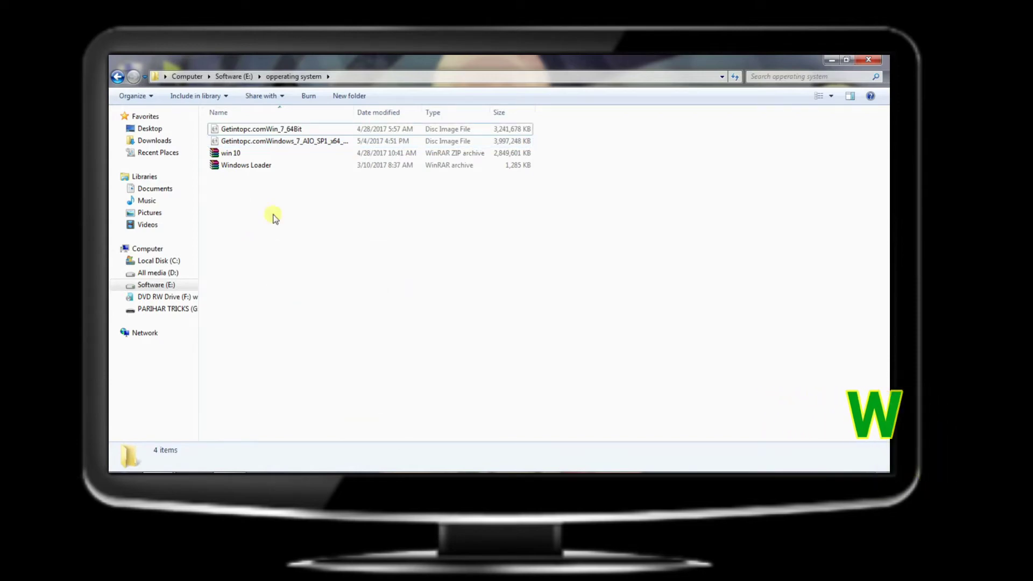
right_click(238, 143)
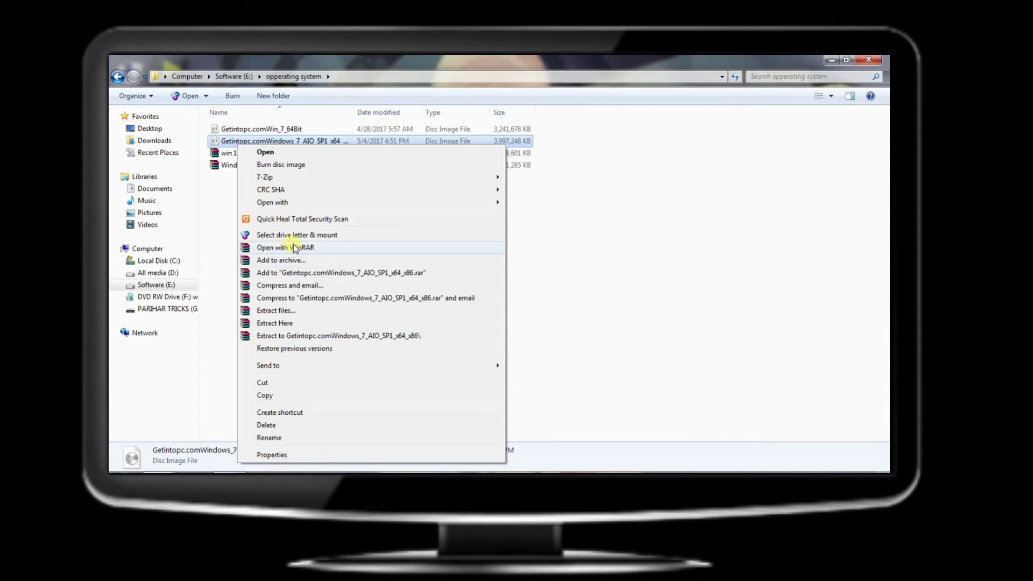
click(276, 312)
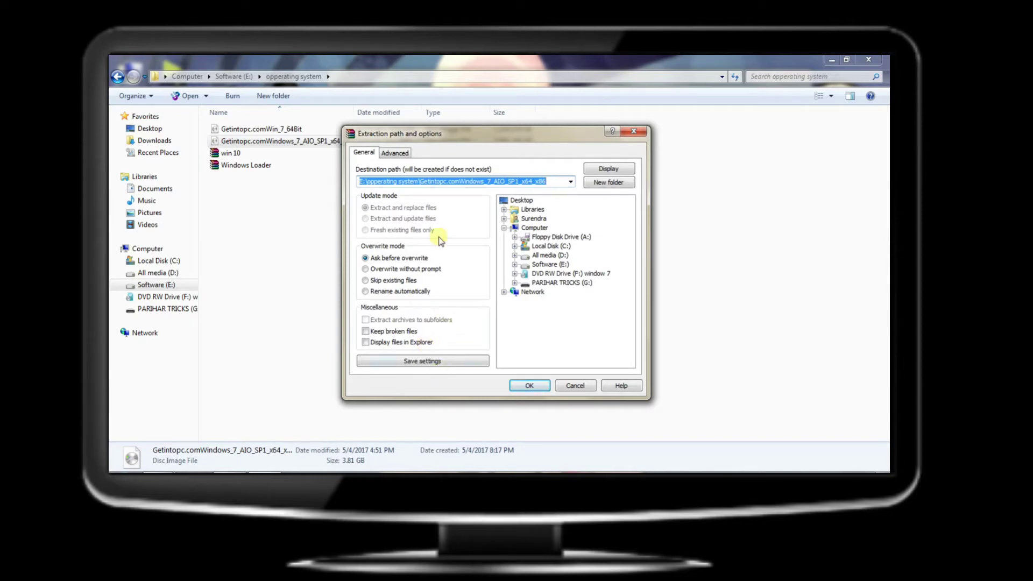
click(529, 283)
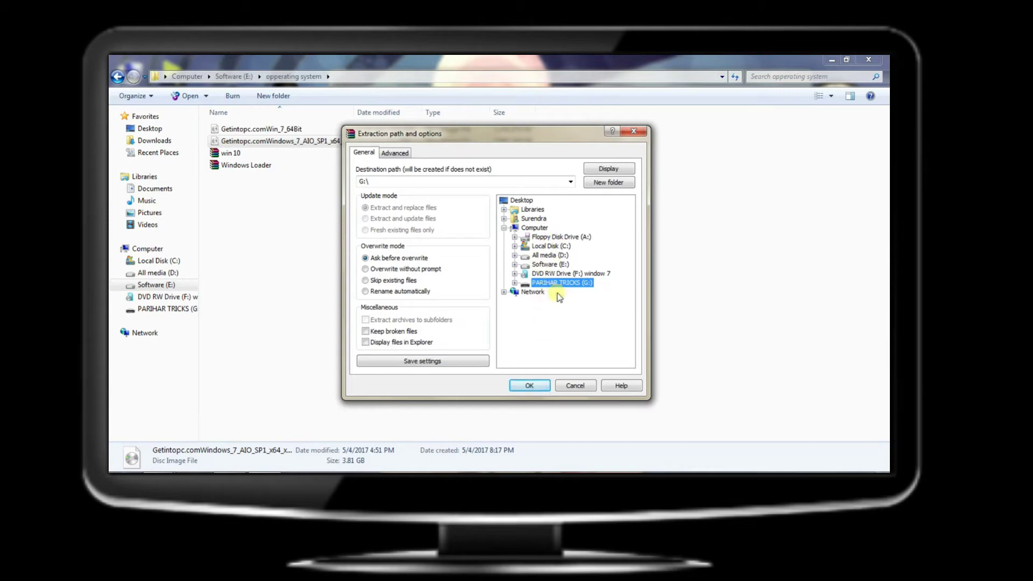
click(528, 388)
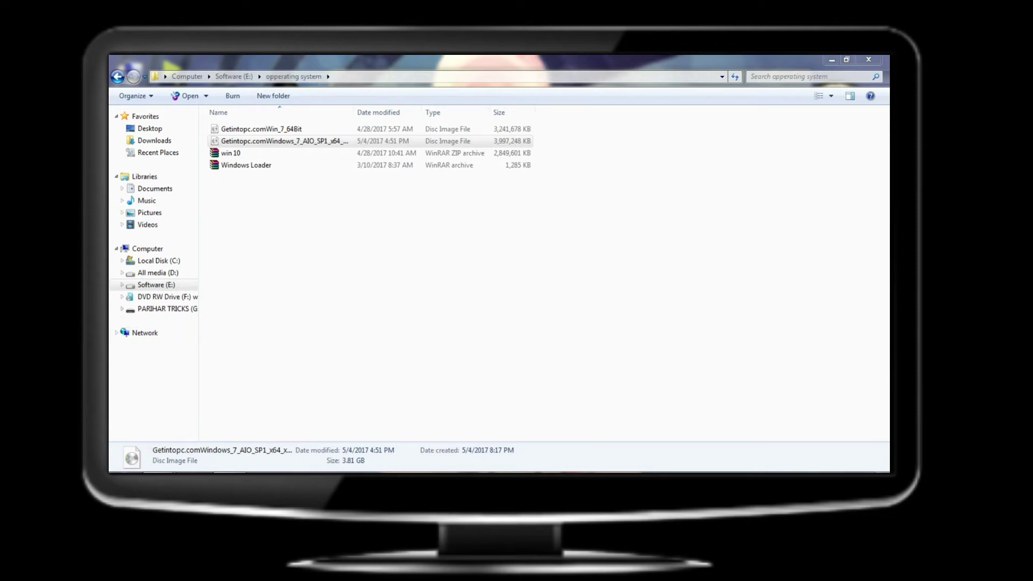
Bring up the Computer window, maximize it and refresh the drive list to check the free space on drive G:
click(318, 426)
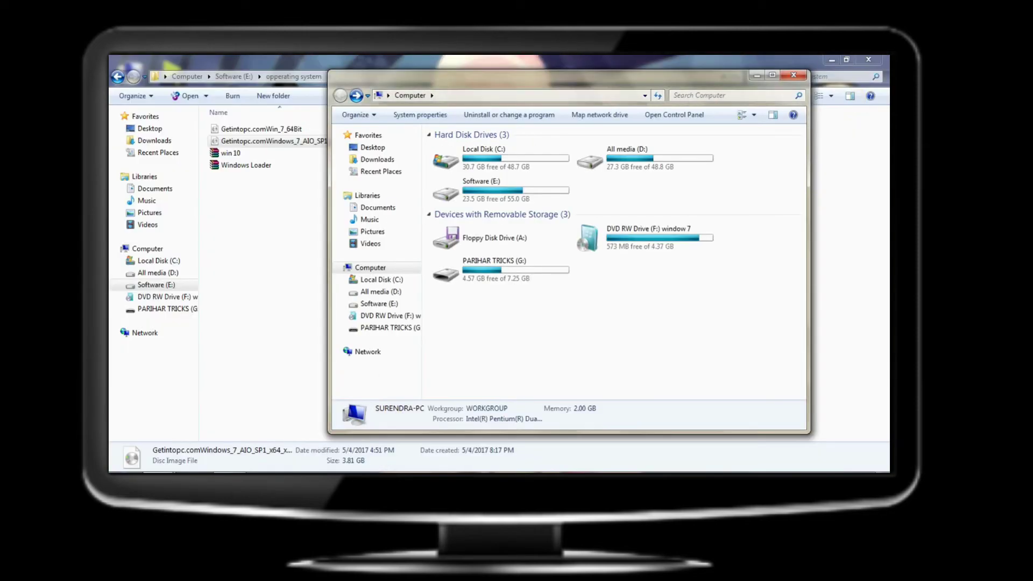
click(772, 75)
right_click(412, 269)
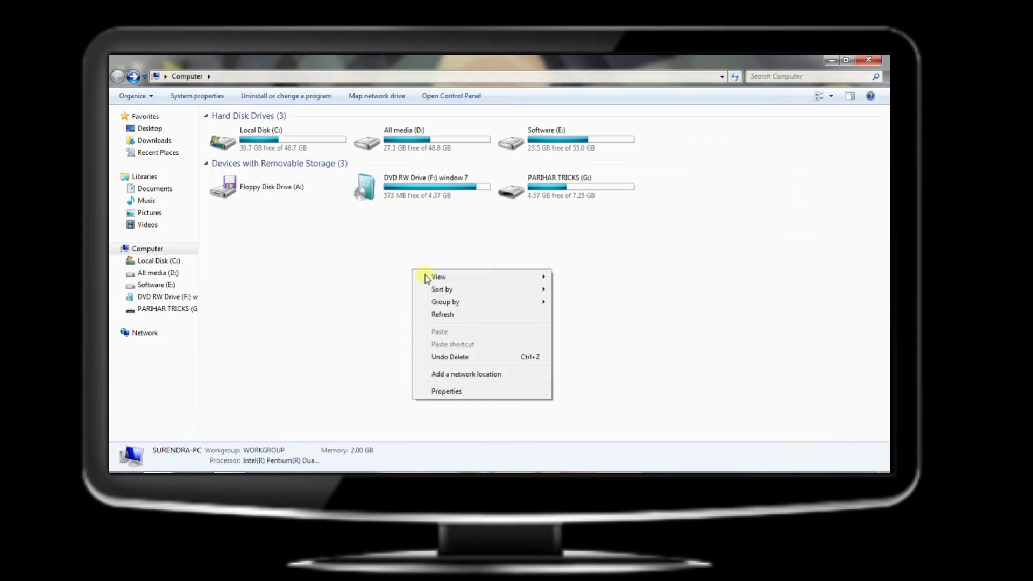
click(440, 320)
right_click(341, 234)
click(357, 279)
right_click(318, 250)
click(353, 295)
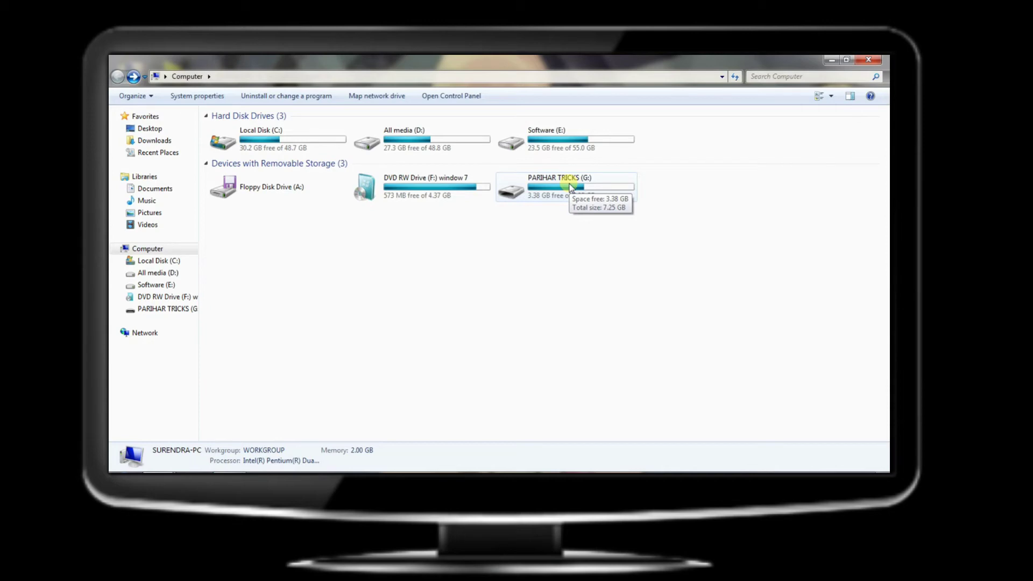
Refresh the Computer drive list repeatedly to check whether the removable drive G: is detected with its new icon
right_click(376, 254)
click(401, 297)
right_click(366, 266)
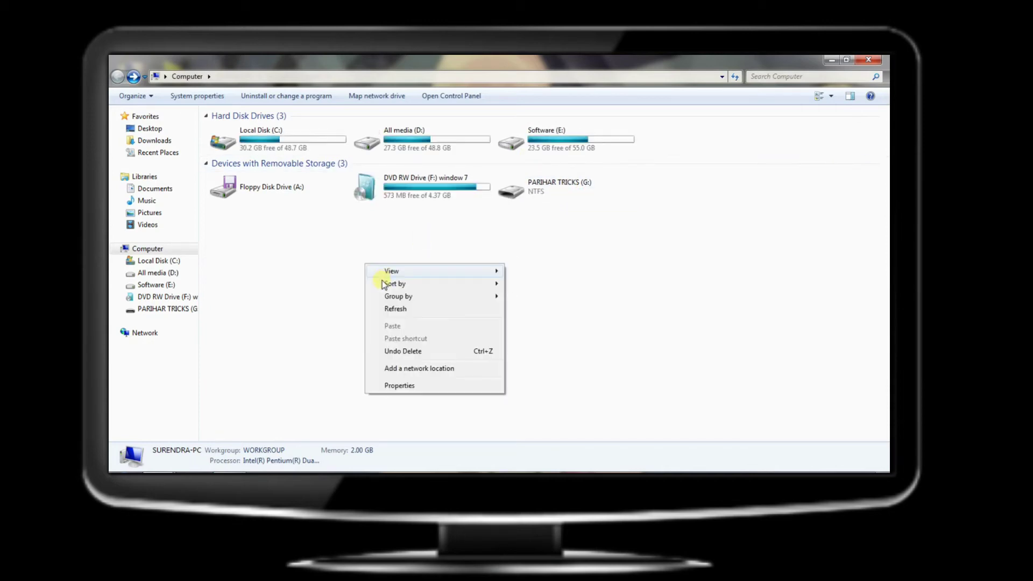
click(382, 313)
right_click(305, 251)
click(339, 301)
right_click(292, 260)
click(335, 303)
right_click(262, 273)
click(296, 319)
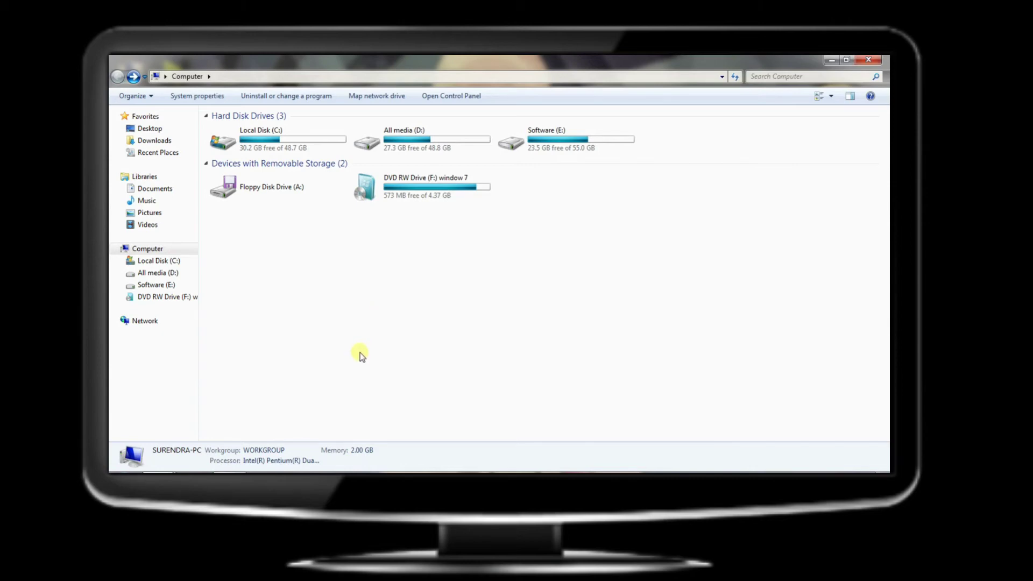
right_click(293, 312)
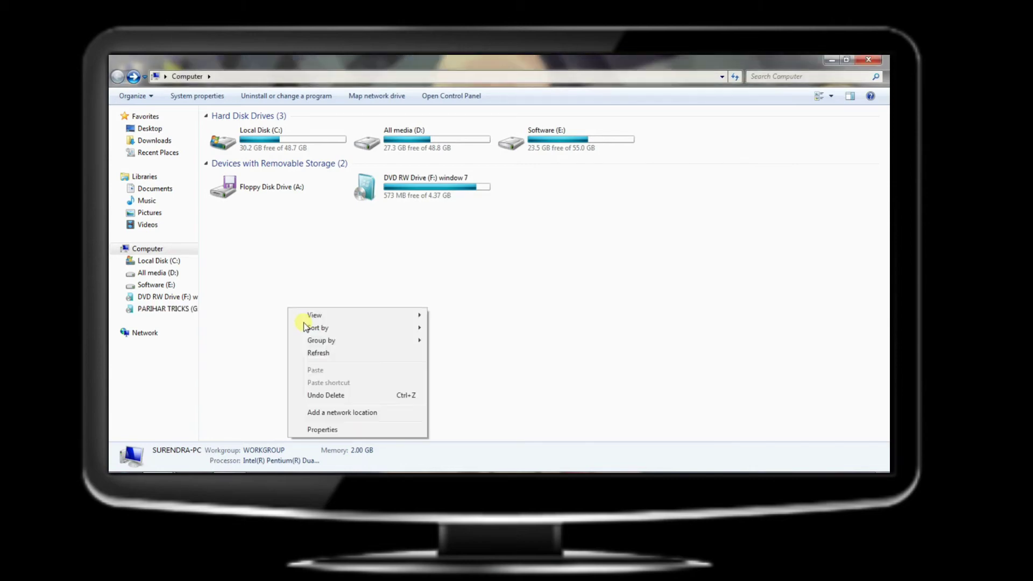
click(525, 260)
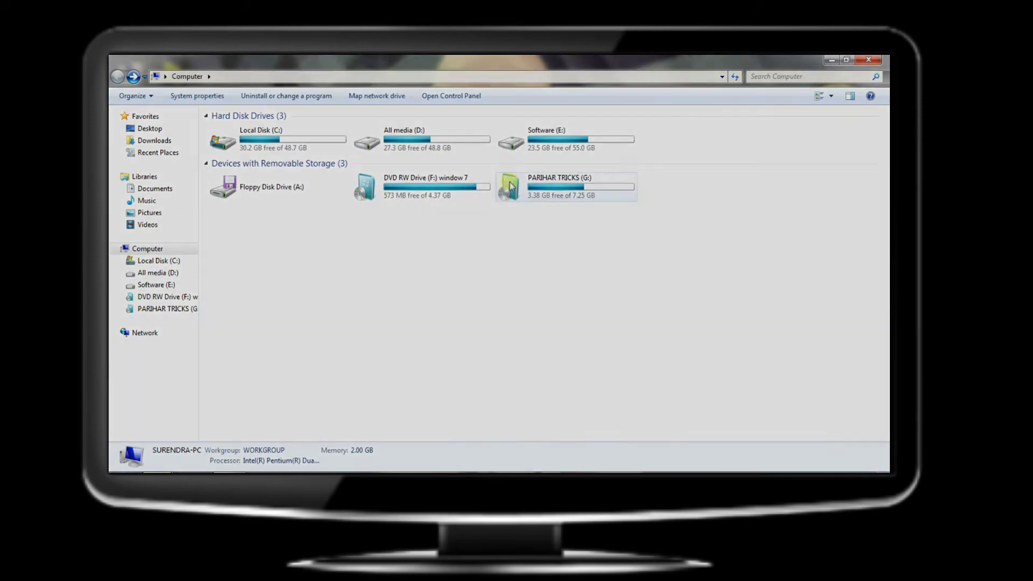
Select the removable drive G: to inspect its icon and details, and refresh the drive list again
click(514, 198)
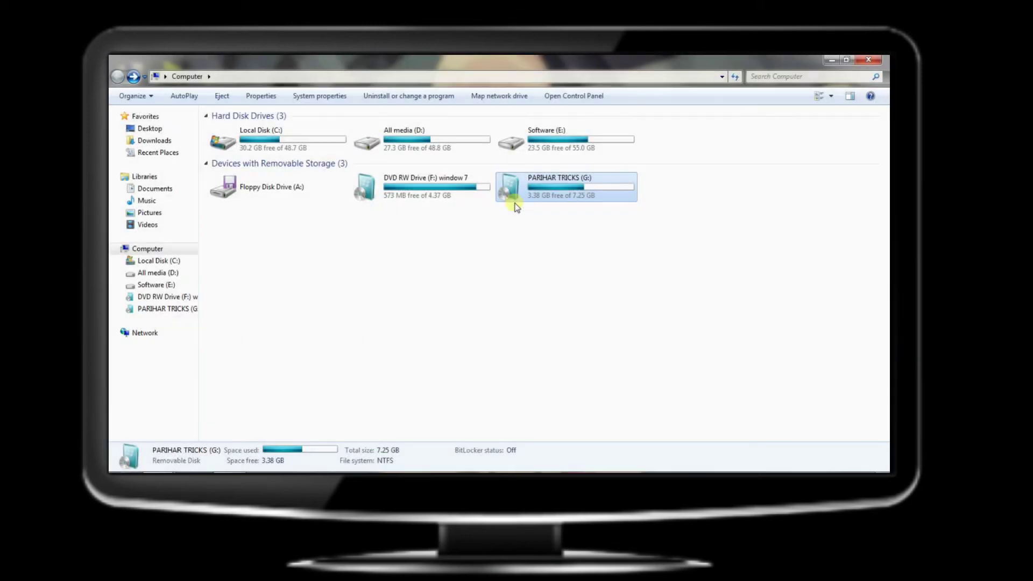
right_click(443, 279)
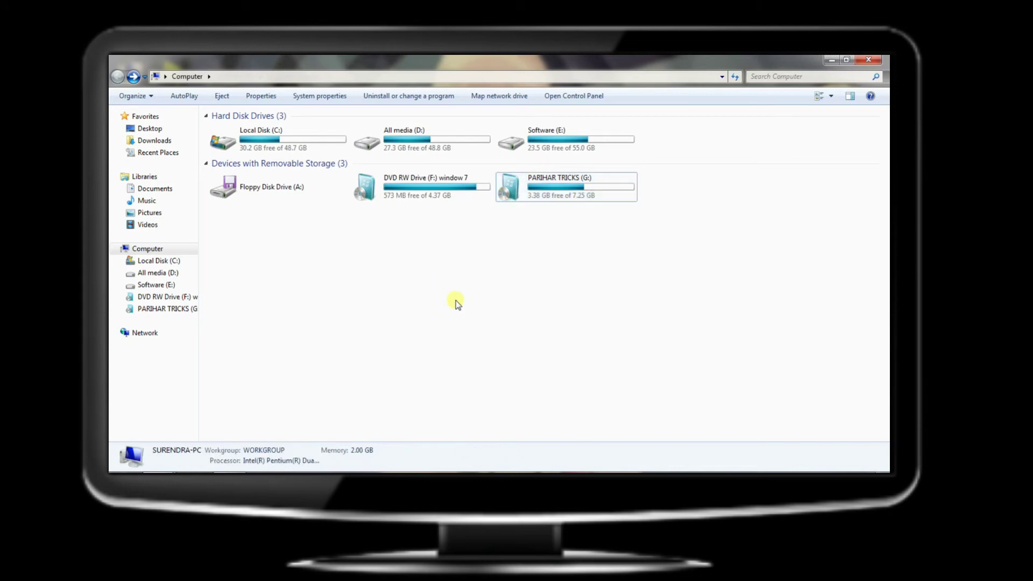
click(474, 324)
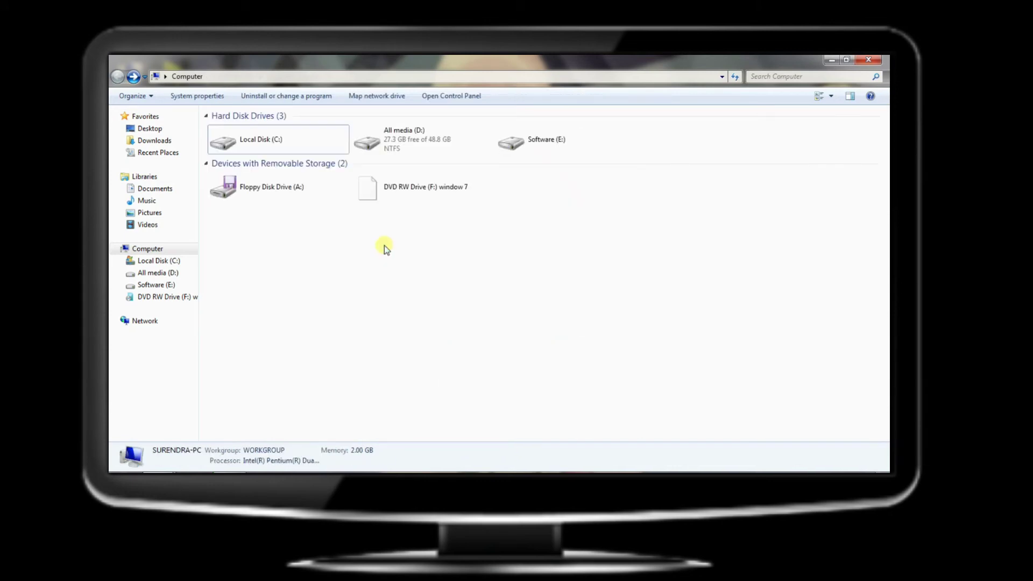
right_click(350, 288)
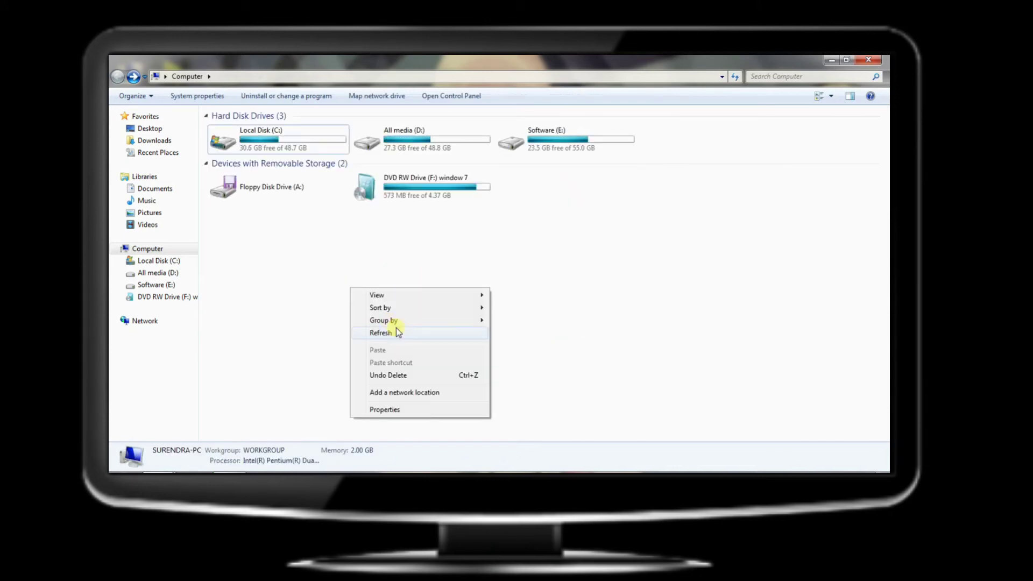
click(397, 332)
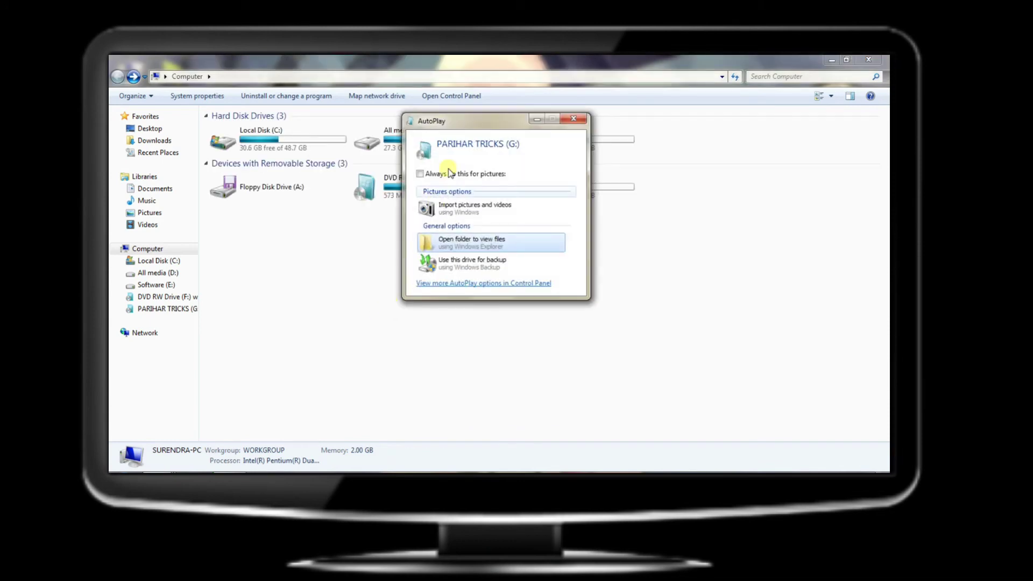
Dismiss the AutoPlay window and open the removable drive G: to view the extracted Windows setup files
drag(302, 162, 300, 162)
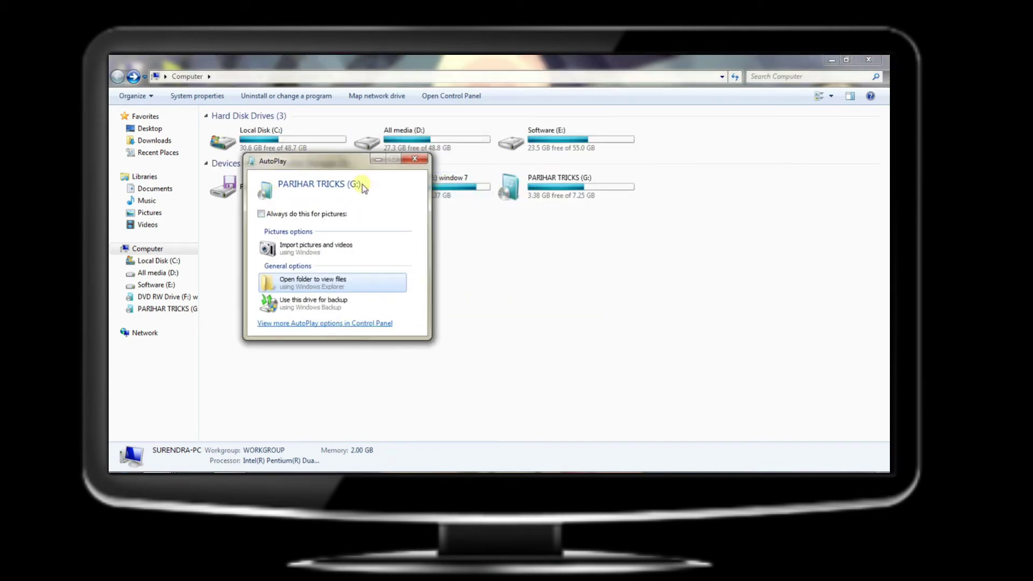
click(417, 161)
double_click(533, 192)
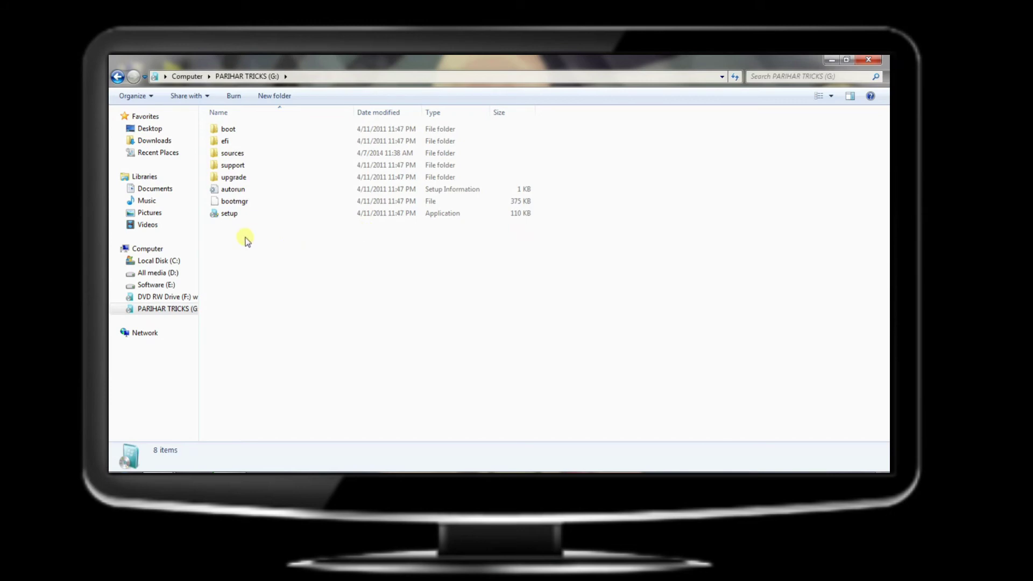
click(125, 466)
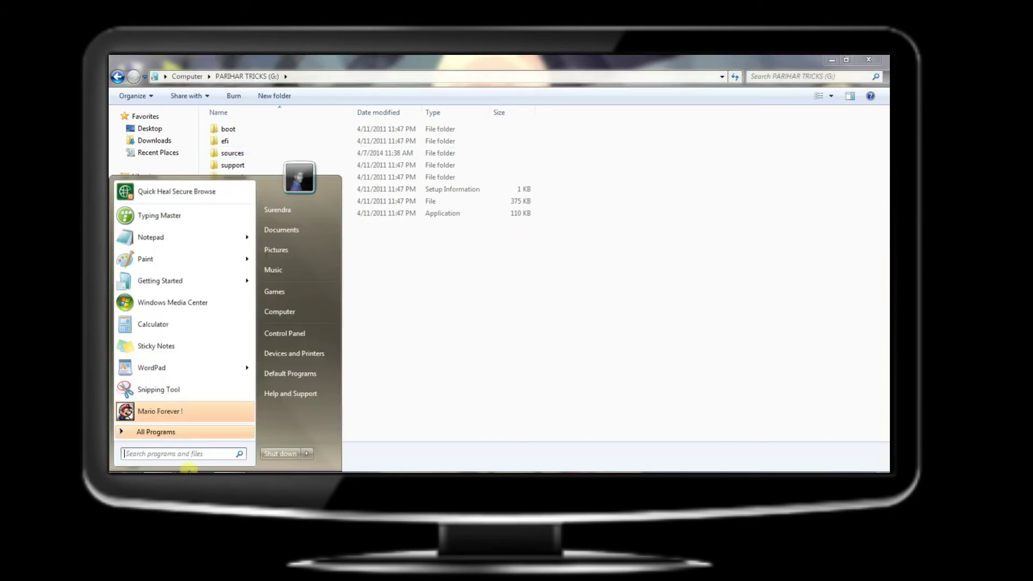
click(497, 268)
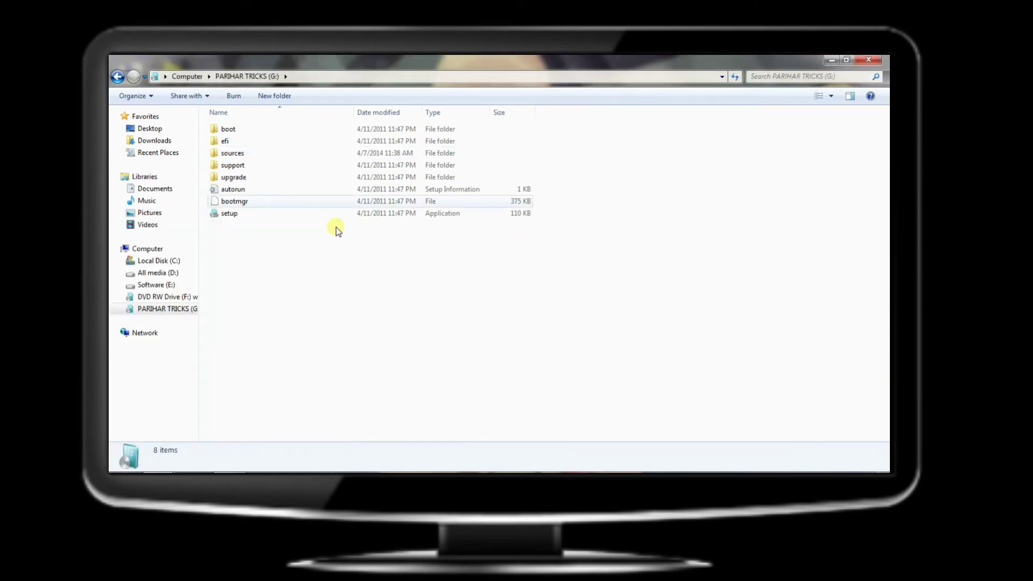